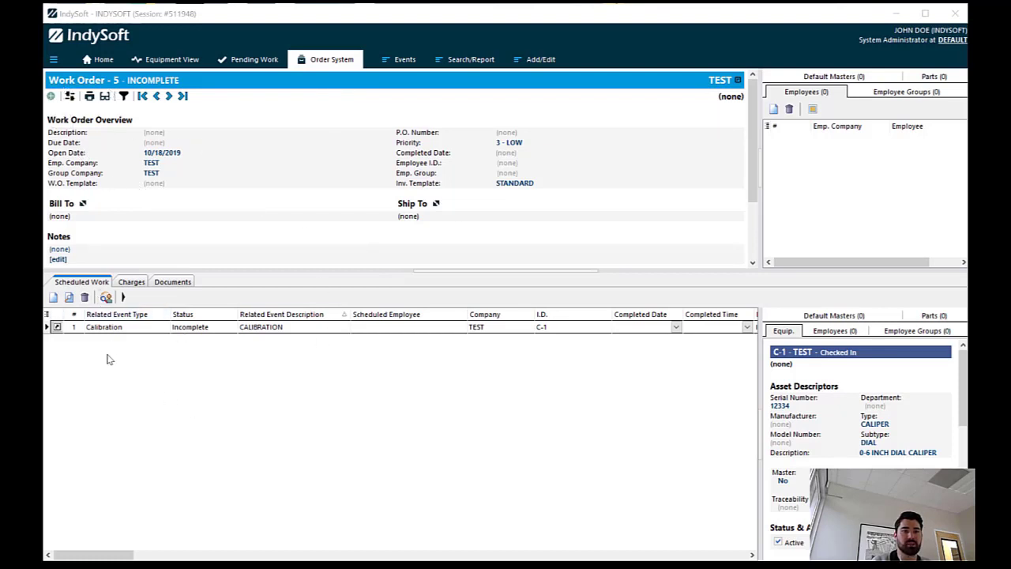
Step: Examine the related event types offered for a new scheduled work item, leaving without adding one
{"action": "left_click", "coordinate": [52, 297]}
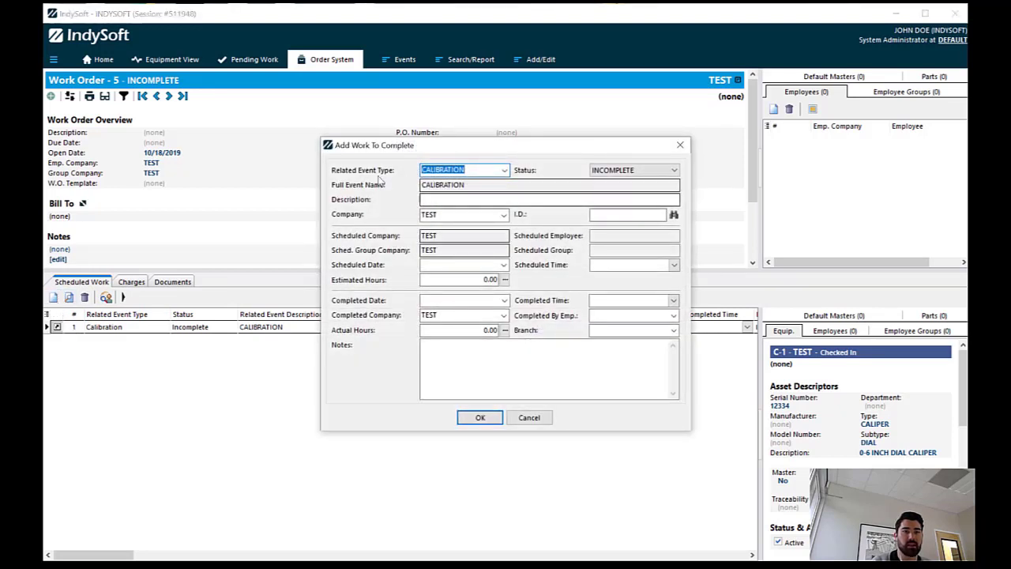
{"action": "left_click", "coordinate": [503, 170]}
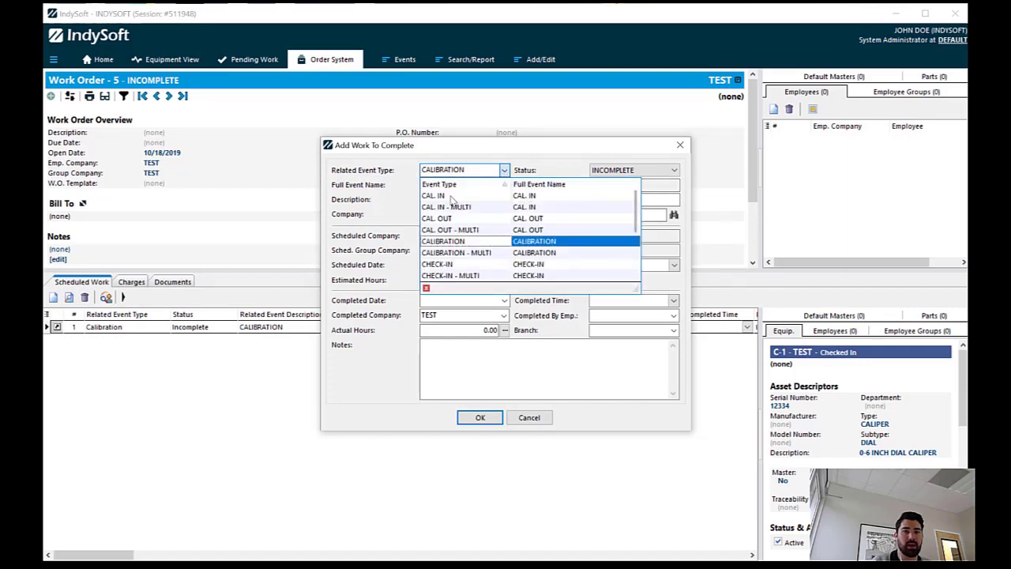
{"action": "scroll", "coordinate": [455, 199], "scroll_direction": "down", "scroll_amount": 3}
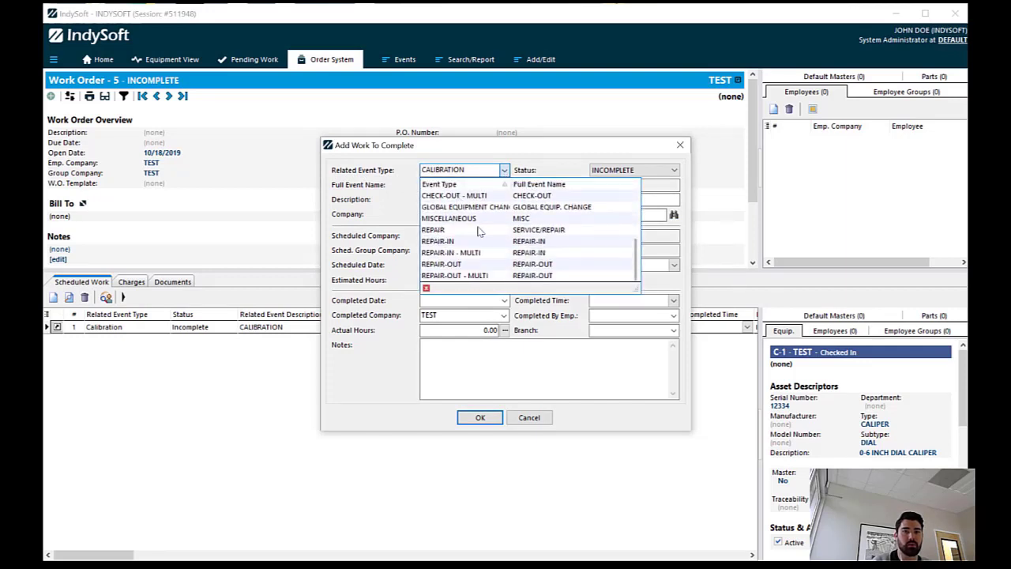
{"action": "scroll", "coordinate": [466, 268], "scroll_direction": "up", "scroll_amount": 3}
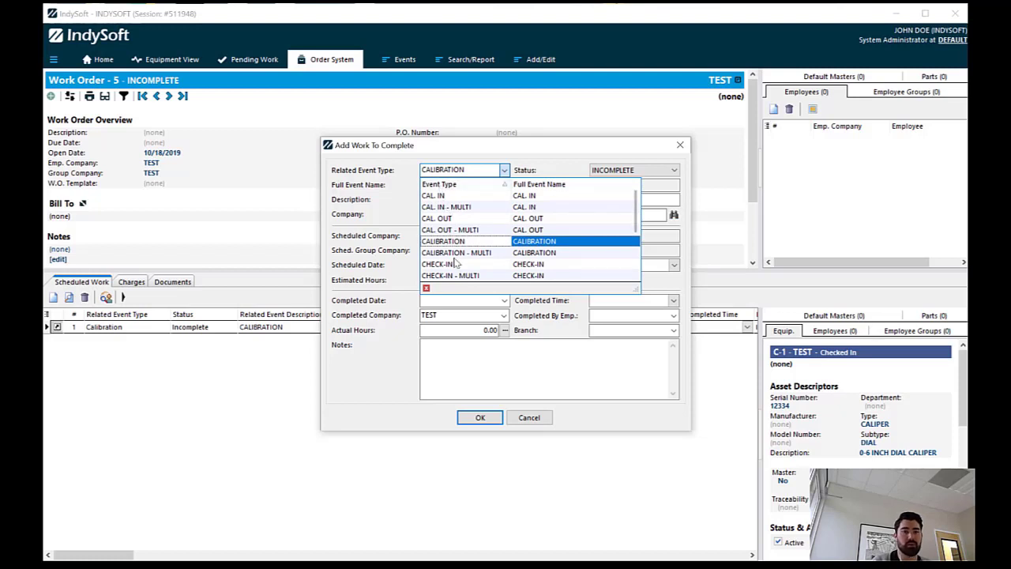
{"action": "scroll", "coordinate": [474, 237], "scroll_direction": "down", "scroll_amount": 4}
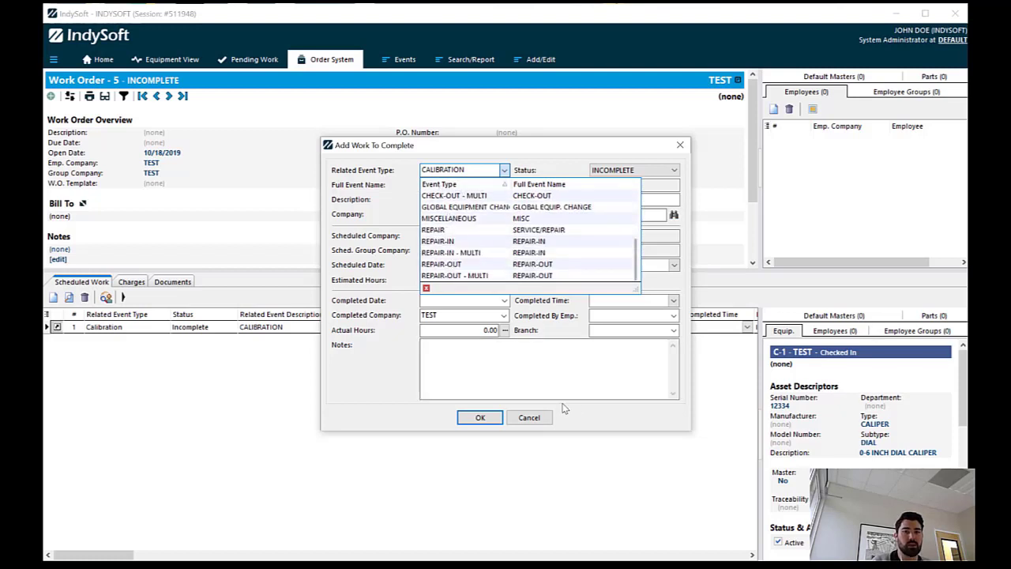
{"action": "left_click", "coordinate": [537, 421]}
{"action": "left_click", "coordinate": [537, 421]}
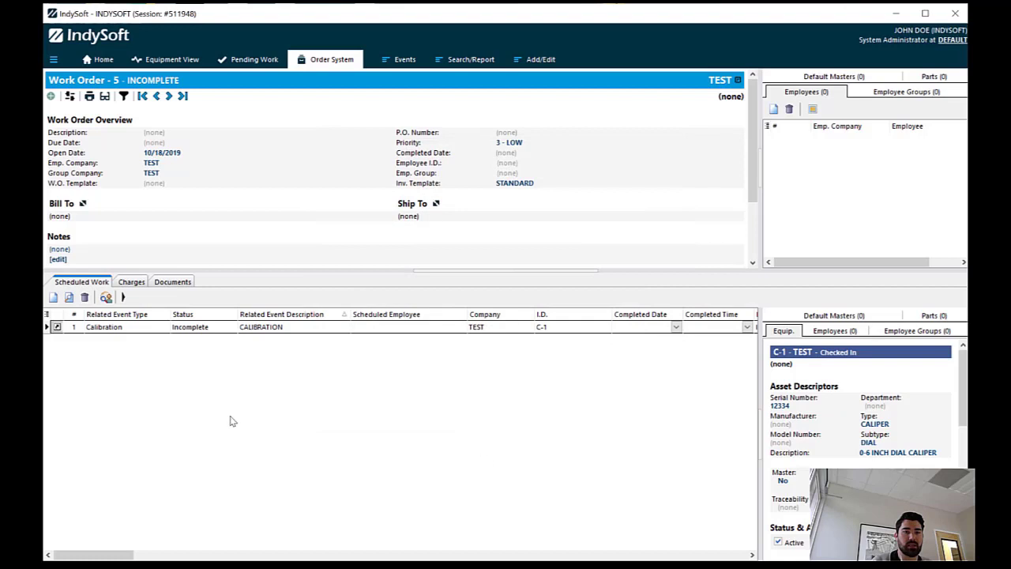
Step: Review the event types offered for the scheduled work's event selection and the events that can be run from the work order
{"action": "left_click", "coordinate": [105, 297]}
{"action": "left_click", "coordinate": [615, 280]}
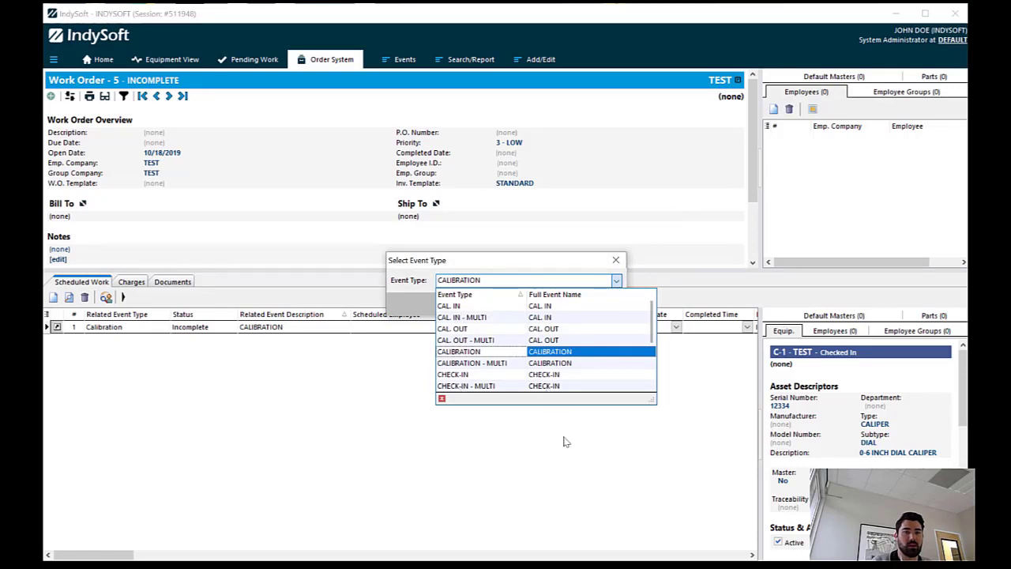
{"action": "left_click", "coordinate": [442, 398]}
{"action": "left_click", "coordinate": [531, 304]}
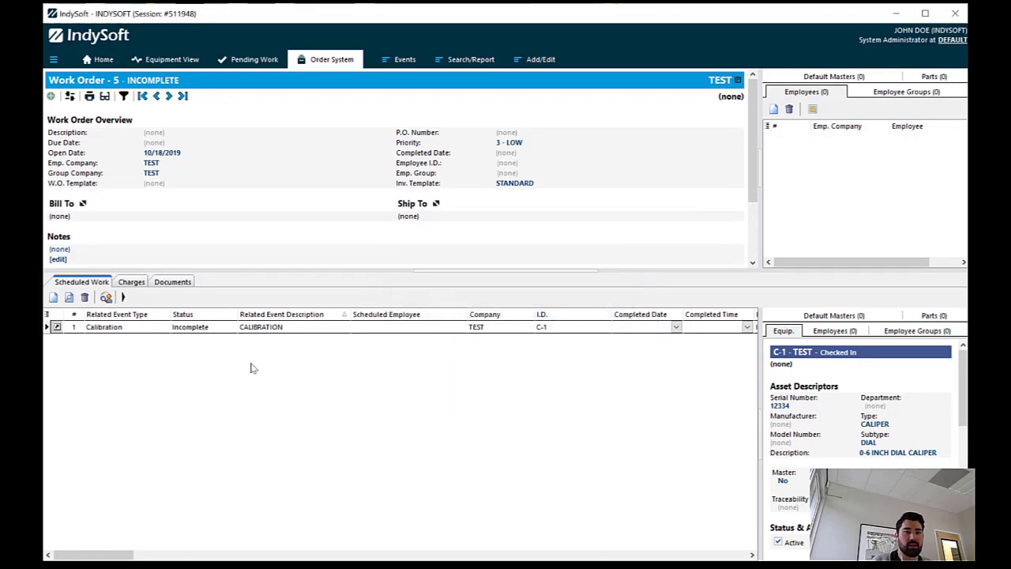
{"action": "left_click", "coordinate": [124, 297]}
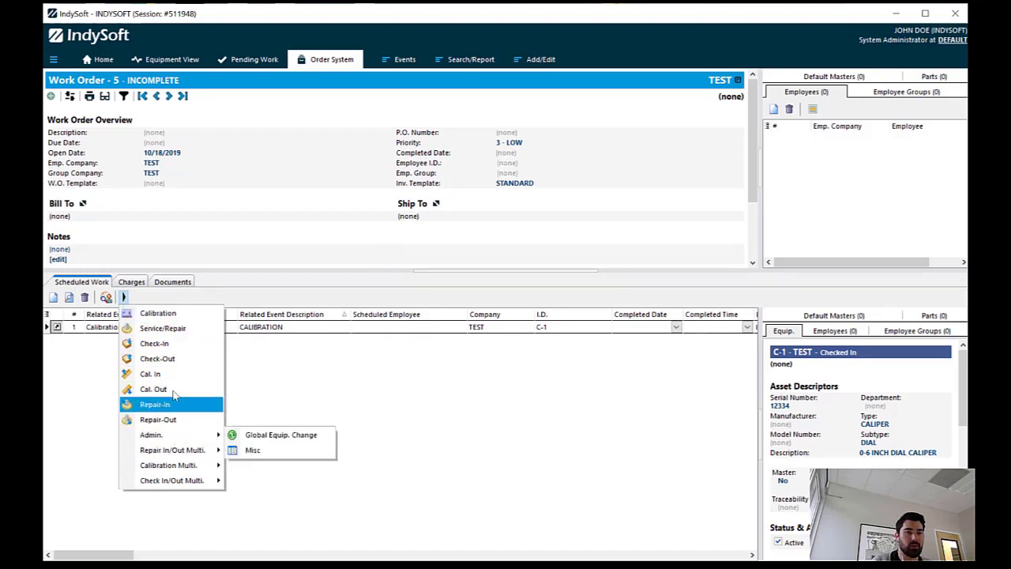
{"action": "left_click", "coordinate": [262, 379]}
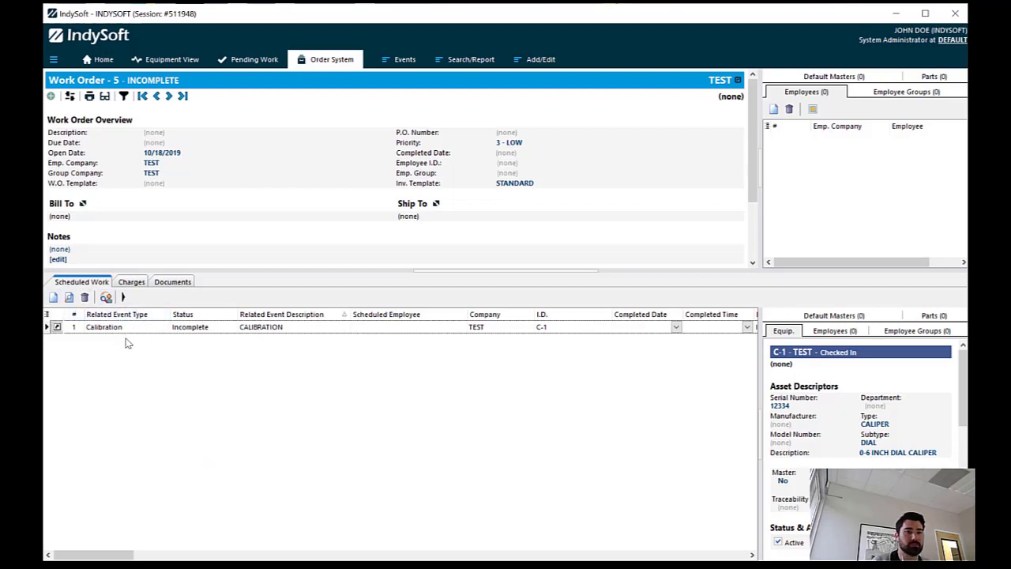
Step: Open Workflow Configuration from the home page and disable the CALIBRATION - MULTI event type
{"action": "left_click", "coordinate": [95, 60]}
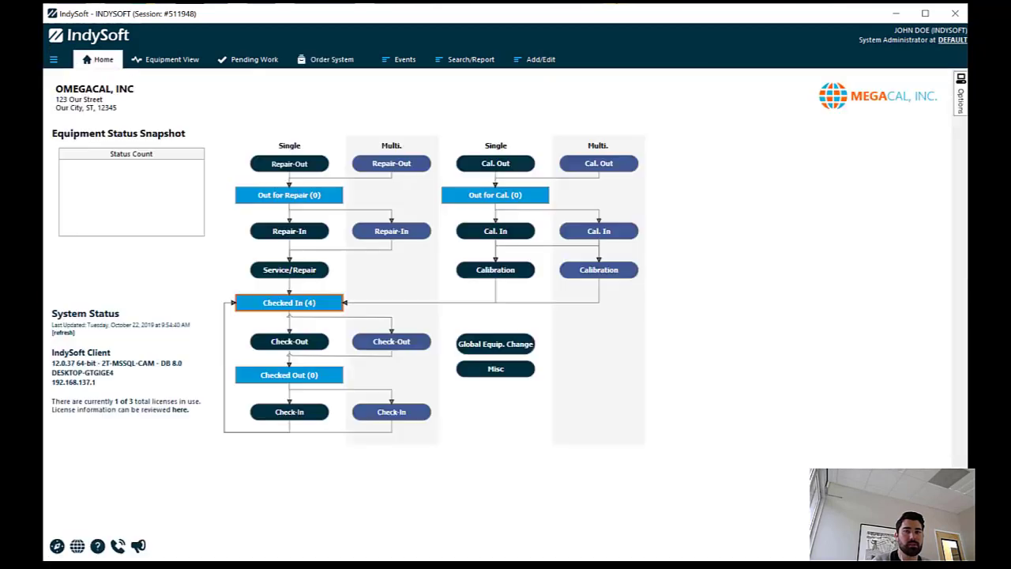
{"action": "left_click", "coordinate": [962, 100]}
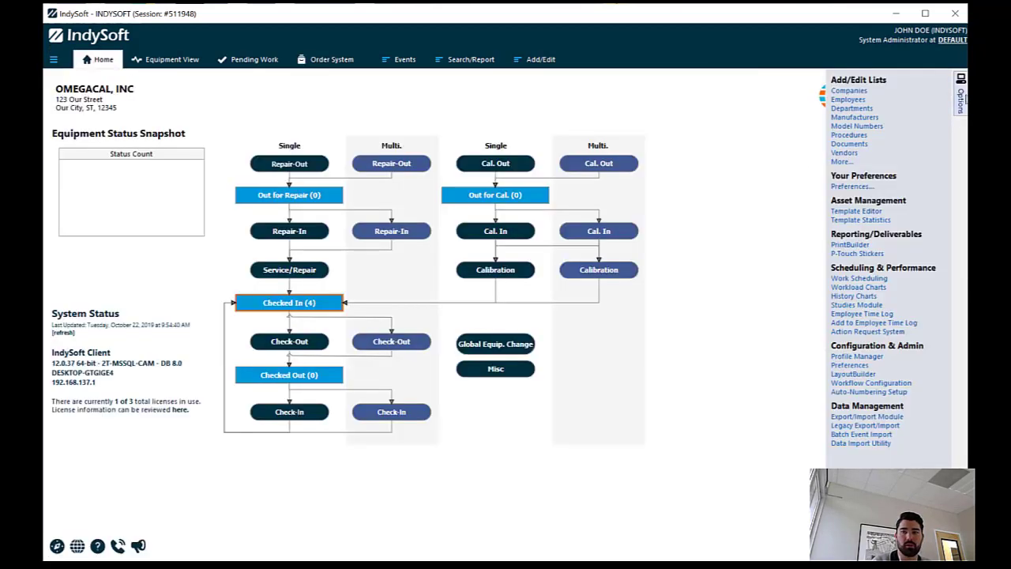
{"action": "left_click", "coordinate": [875, 383]}
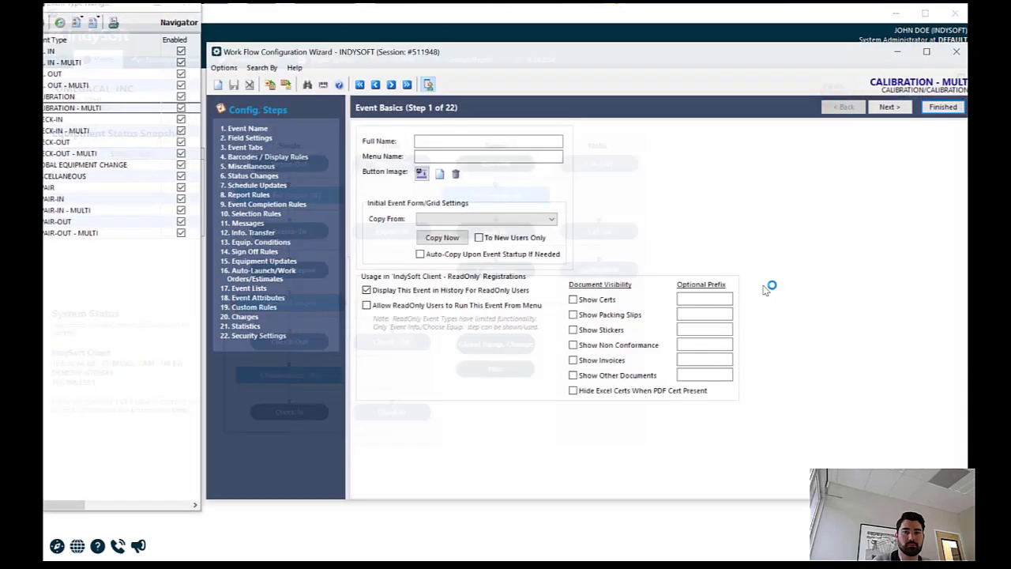
{"action": "left_click_drag", "start_coordinate": [309, 55], "coordinate": [376, 26]}
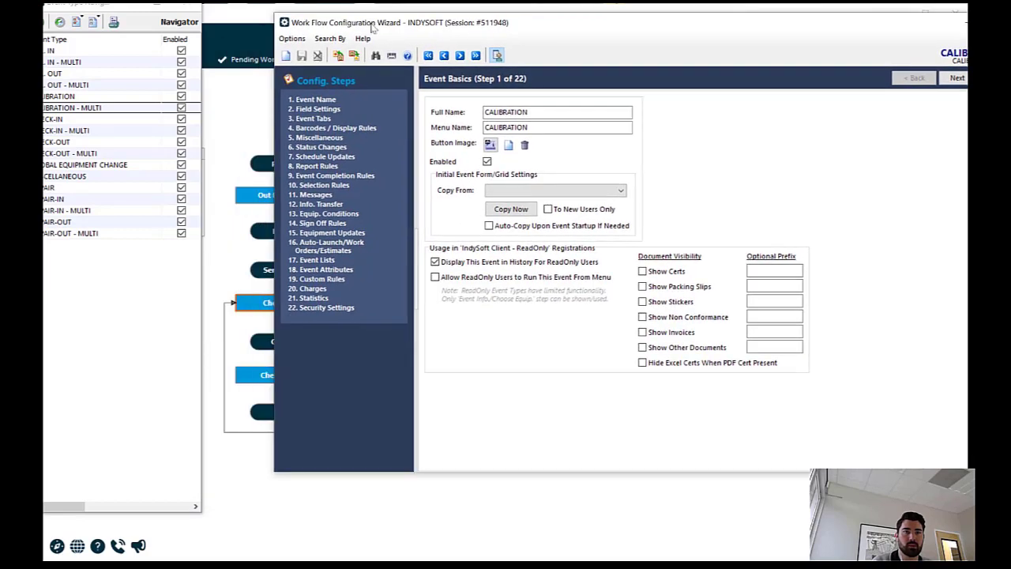
{"action": "left_click_drag", "start_coordinate": [110, 26], "coordinate": [145, 47]}
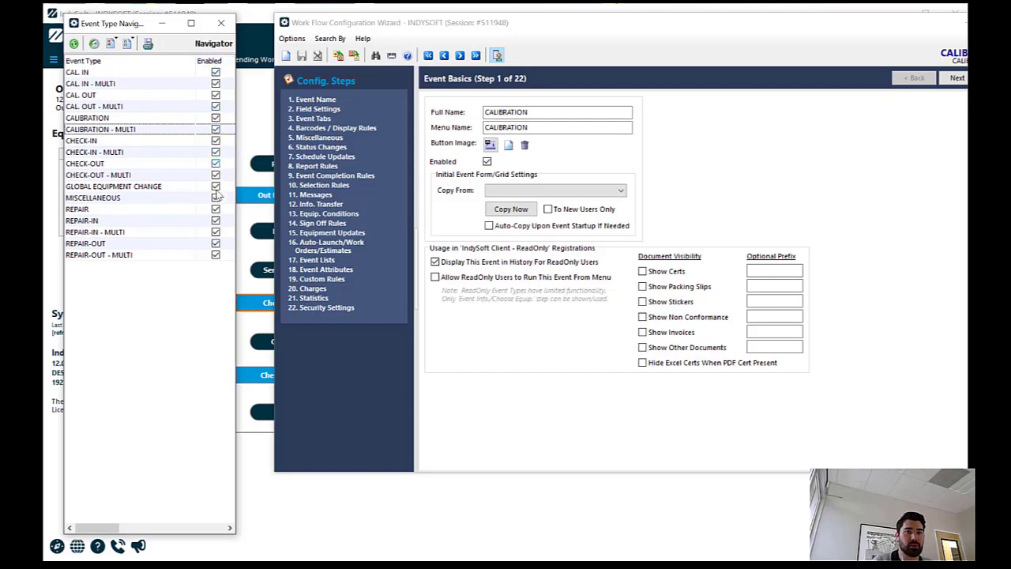
{"action": "right_click", "coordinate": [108, 130]}
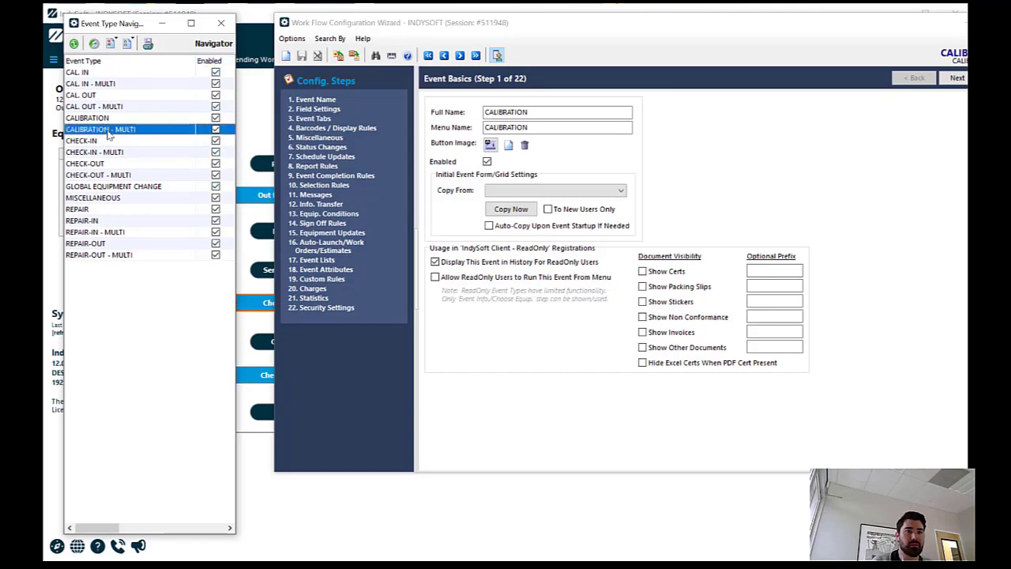
{"action": "mouse_move", "coordinate": [148, 182]}
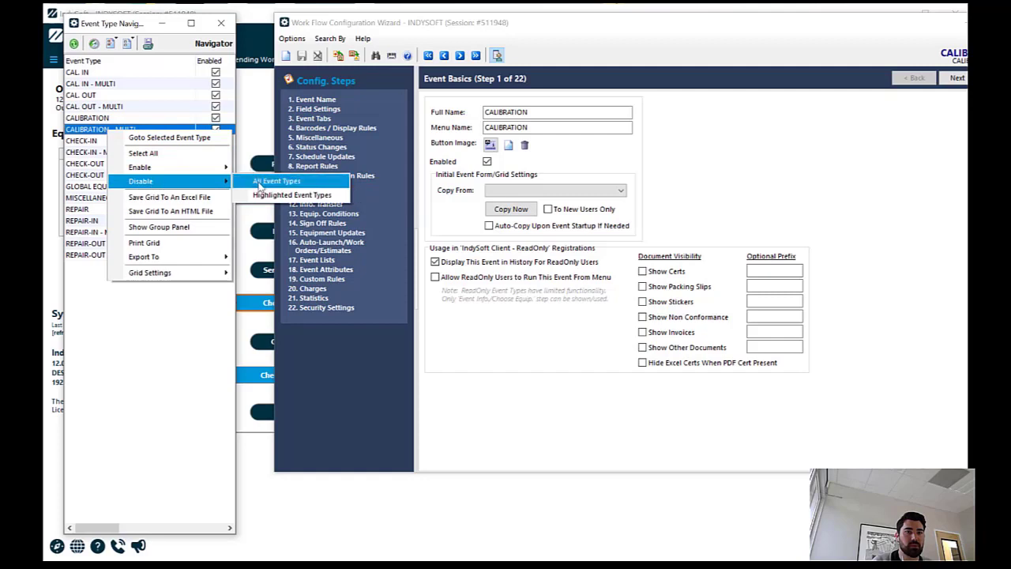
{"action": "left_click", "coordinate": [267, 197]}
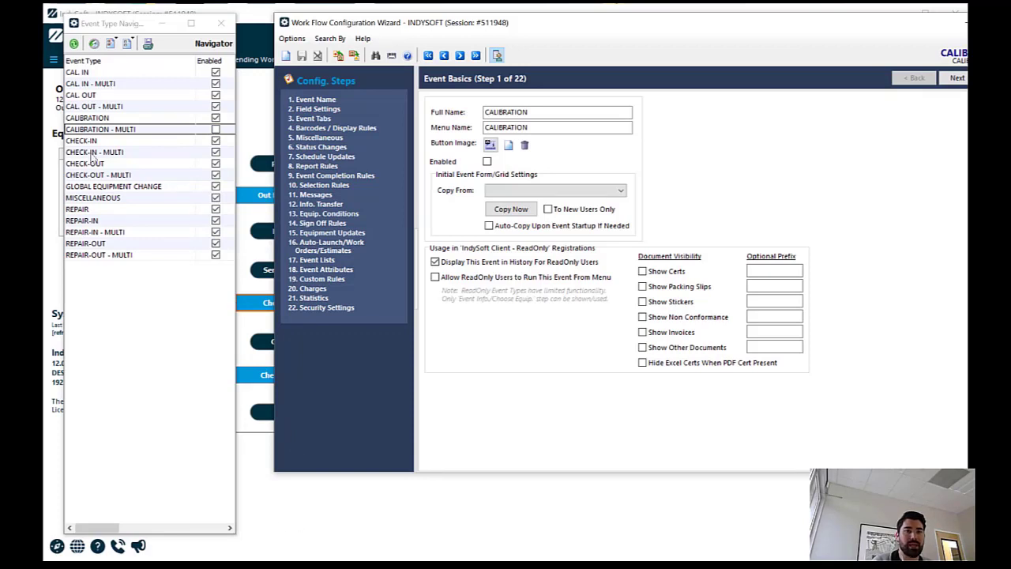
Step: Stop showing CALIBRATION - MULTI when selecting event types for scheduled work and charge items in the order system, and save with check-in note "d"
{"action": "left_click", "coordinate": [298, 290]}
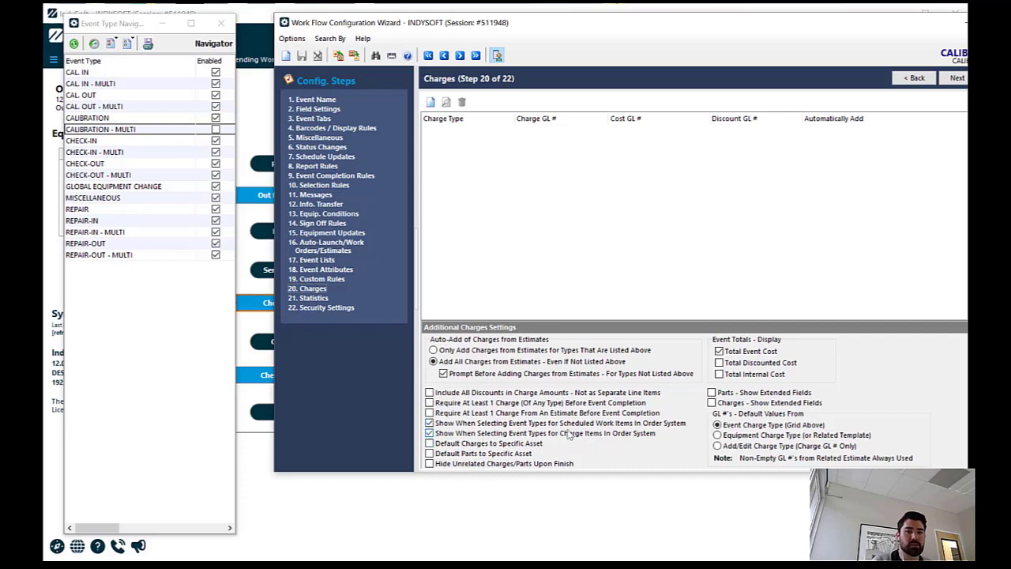
{"action": "double_click", "coordinate": [639, 22]}
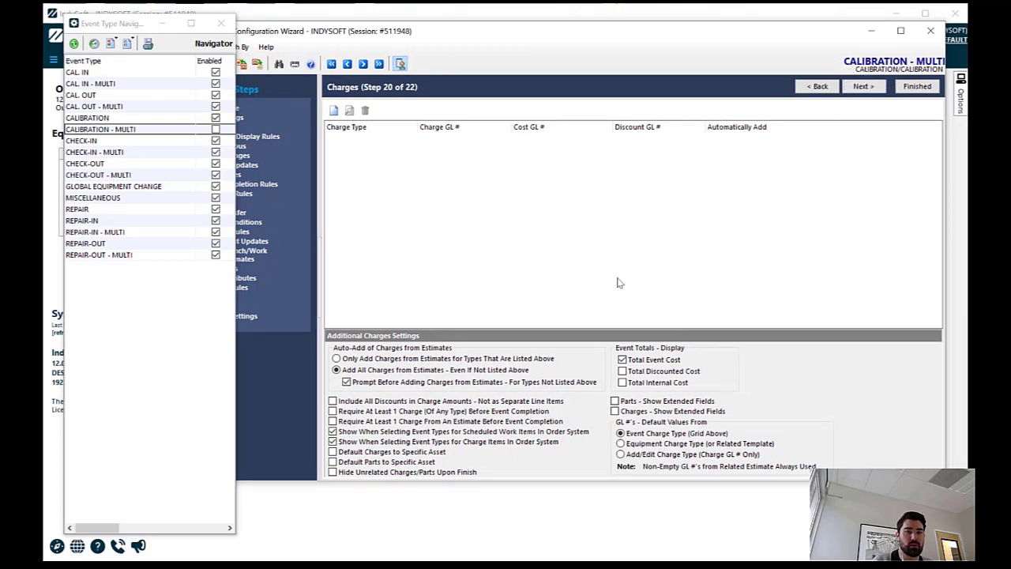
{"action": "left_click", "coordinate": [335, 432]}
{"action": "left_click_drag", "start_coordinate": [355, 37], "coordinate": [463, 45]}
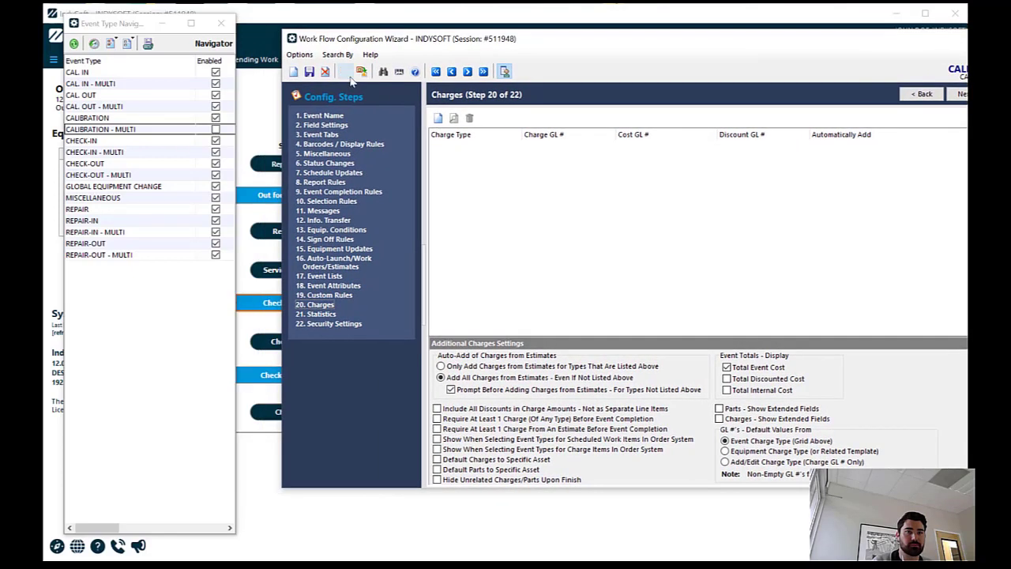
{"action": "left_click", "coordinate": [309, 72]}
{"action": "type", "text": "d"}
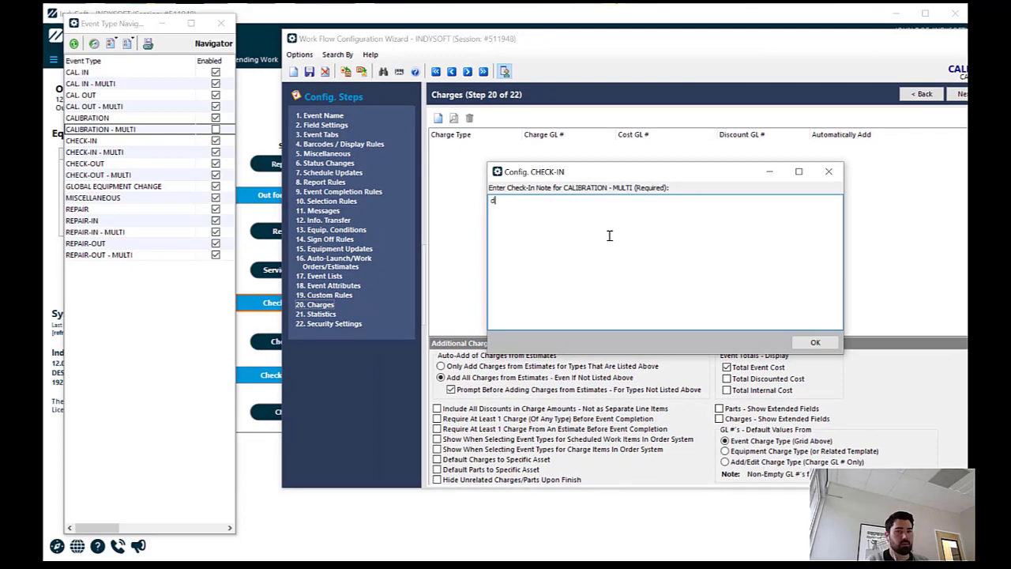
{"action": "left_click", "coordinate": [814, 342]}
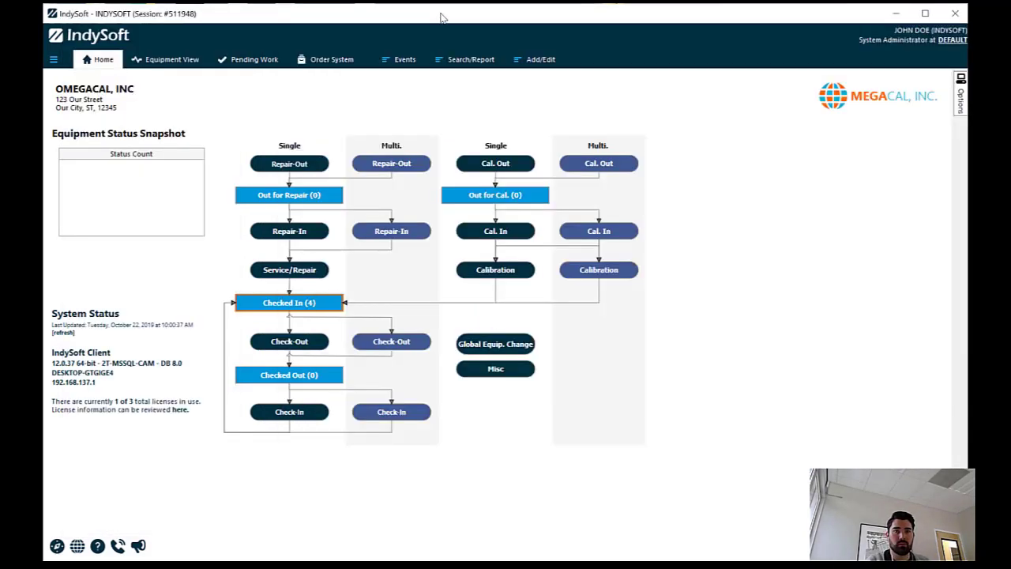
Step: Return to the work order and reload all settings
{"action": "left_click", "coordinate": [330, 60]}
{"action": "right_click", "coordinate": [361, 35]}
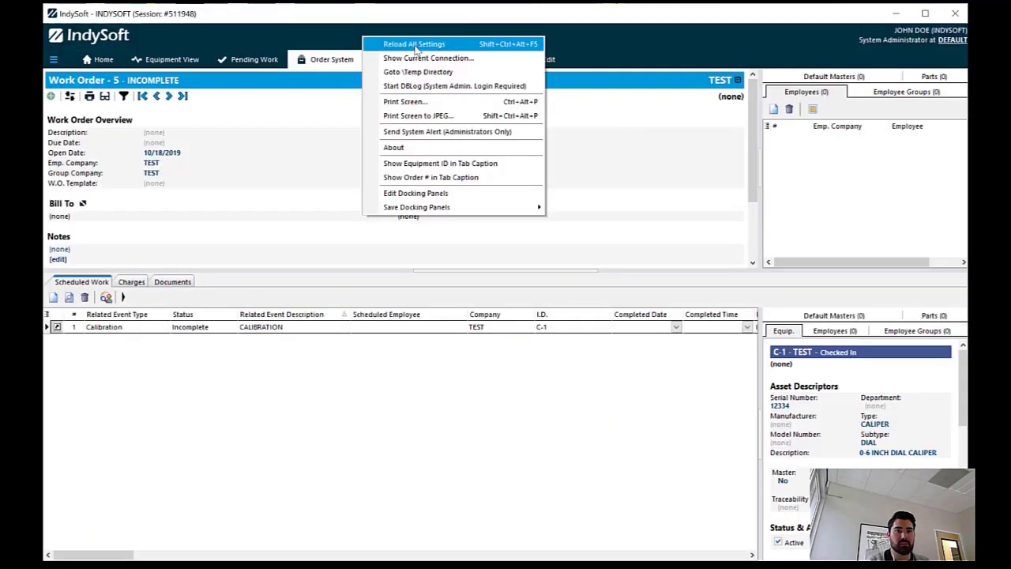
{"action": "left_click", "coordinate": [414, 45]}
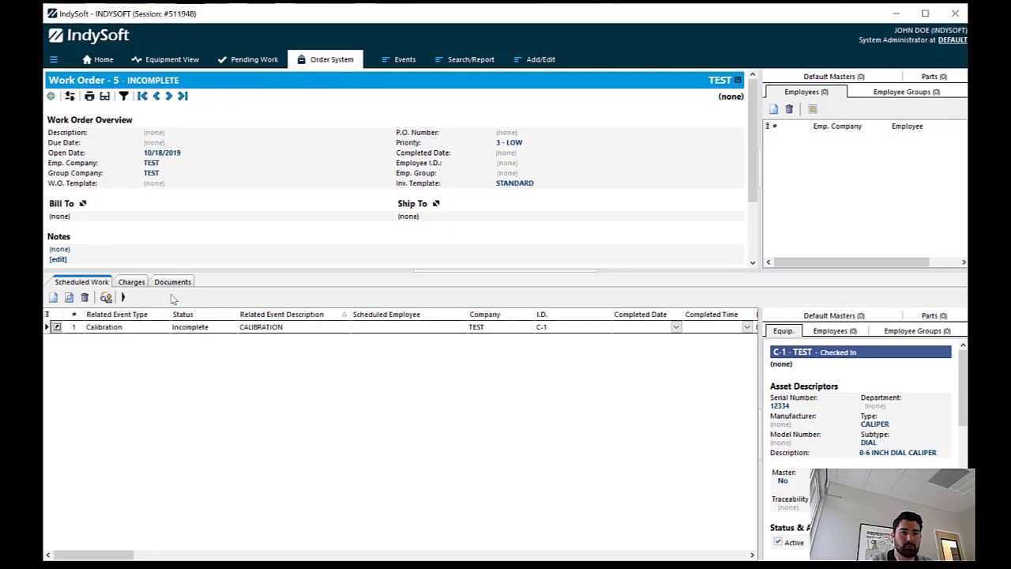
Step: Check which event types are offered for new scheduled work and which event groups can be run from the work order
{"action": "left_click", "coordinate": [106, 302]}
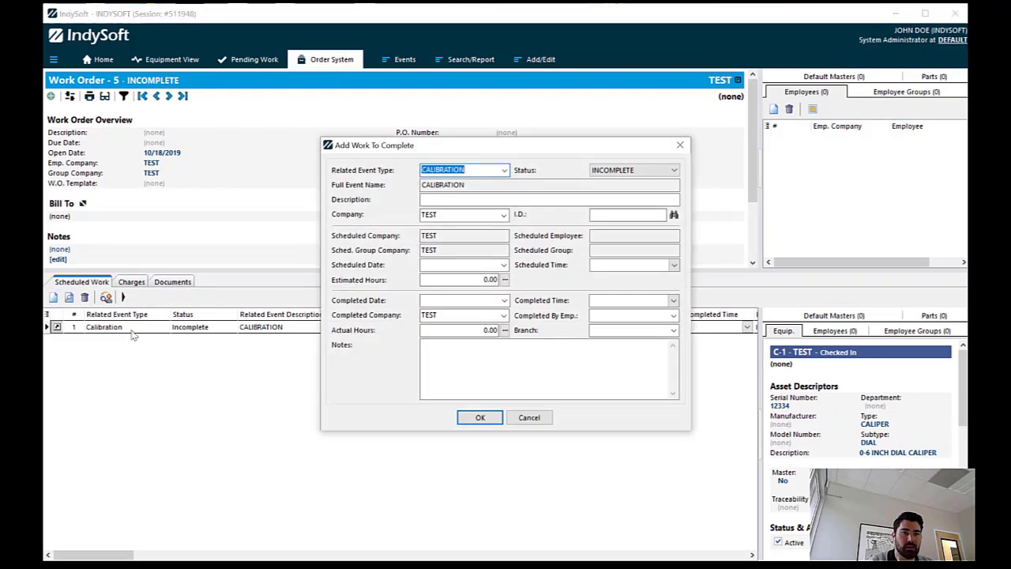
{"action": "left_click", "coordinate": [504, 170]}
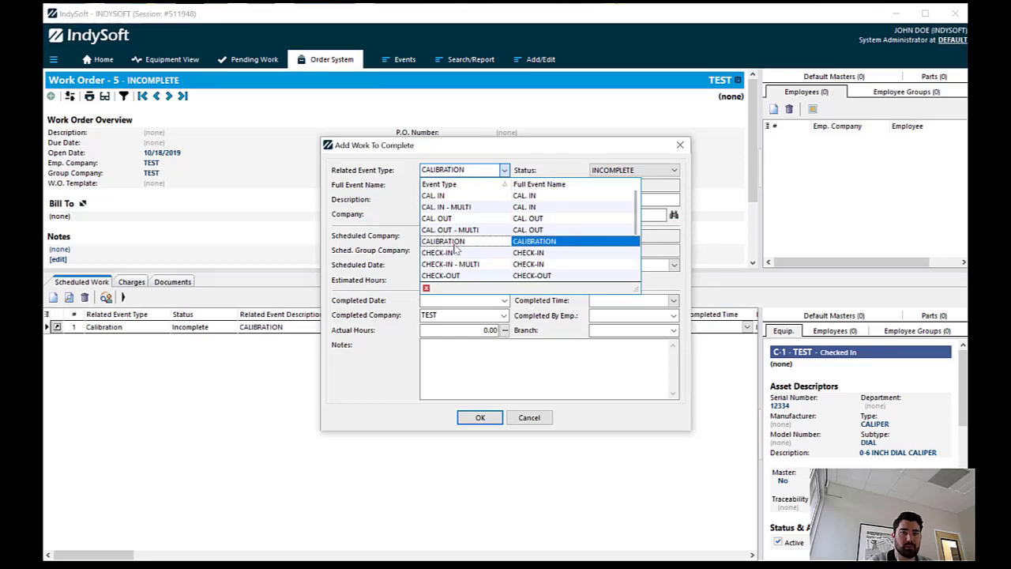
{"action": "left_click", "coordinate": [530, 417]}
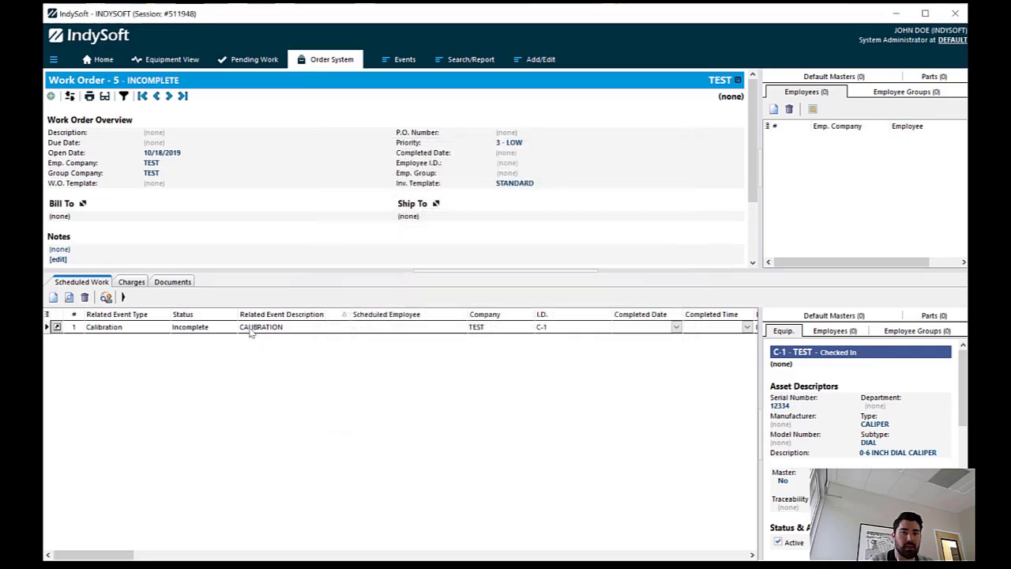
{"action": "left_click", "coordinate": [123, 297]}
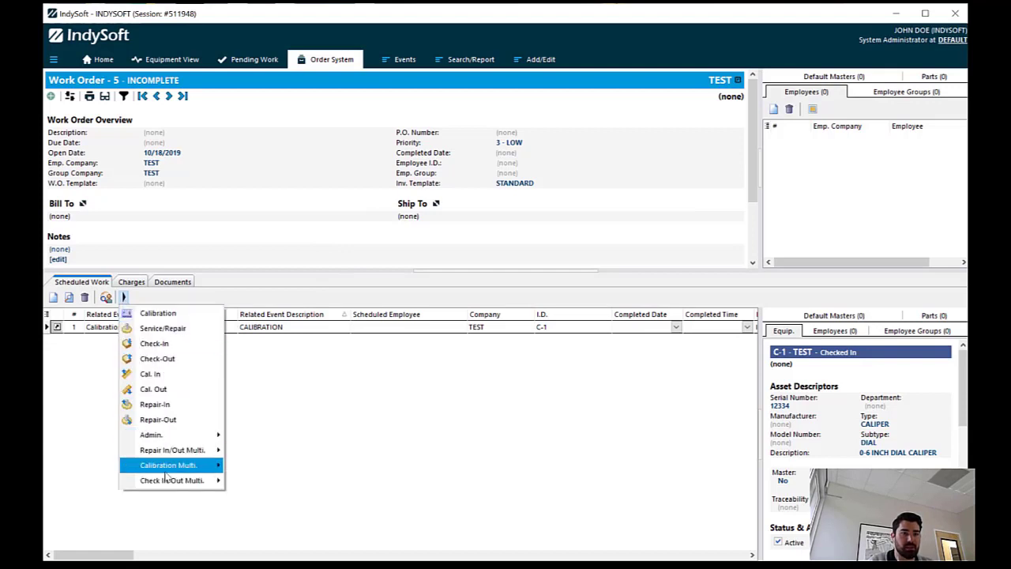
{"action": "mouse_move", "coordinate": [169, 469]}
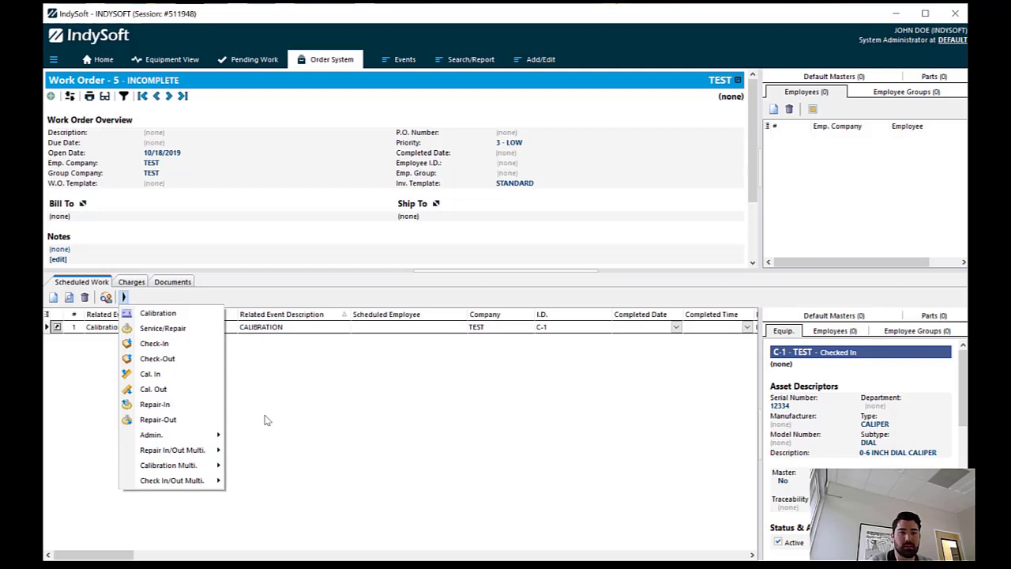
{"action": "mouse_move", "coordinate": [150, 435]}
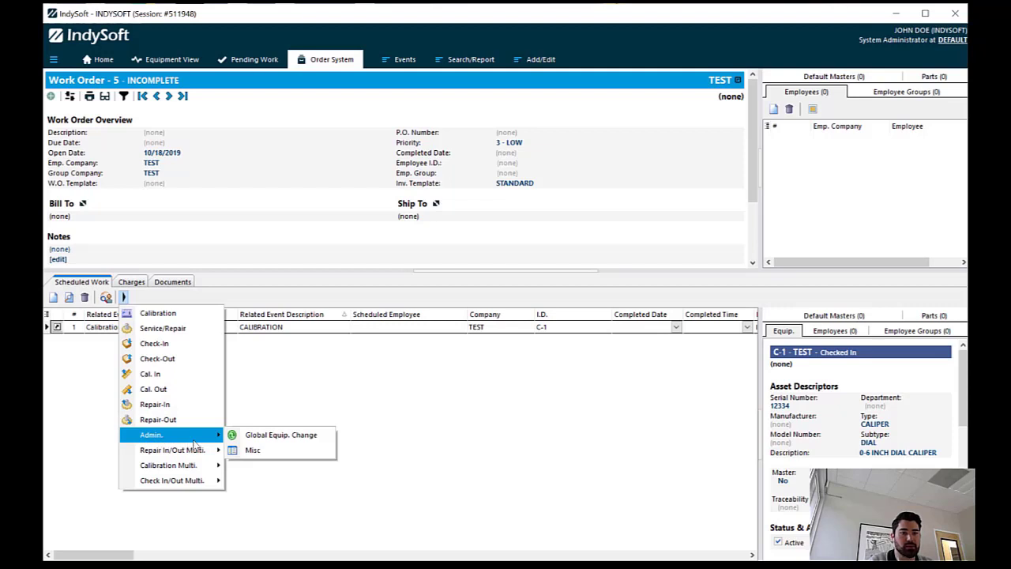
{"action": "left_click", "coordinate": [340, 364]}
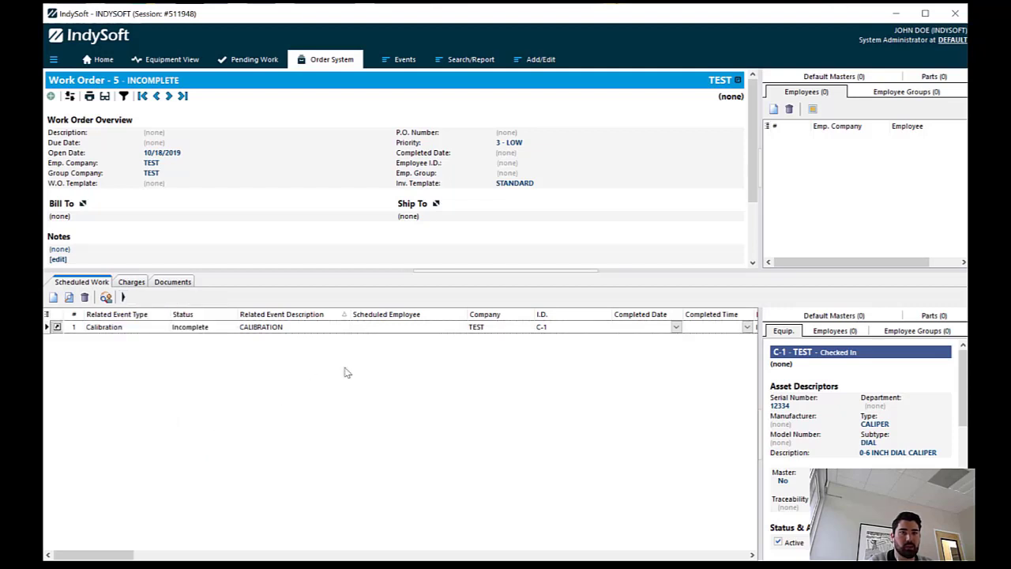
Step: Reopen Workflow Configuration and examine the Menu Group setting in the Miscellaneous step of CALIBRATION - MULTI
{"action": "left_click", "coordinate": [98, 58]}
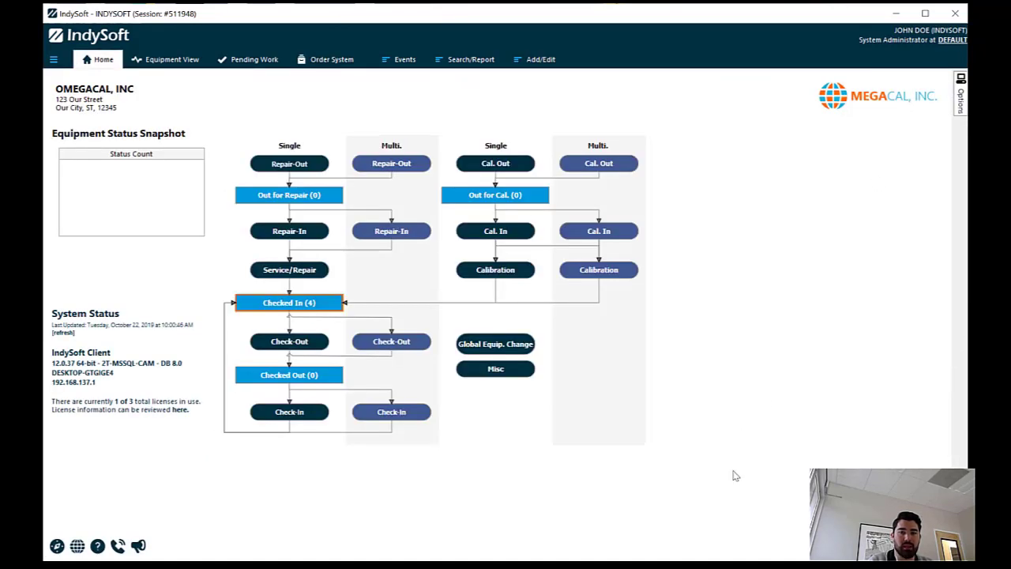
{"action": "left_click", "coordinate": [959, 113]}
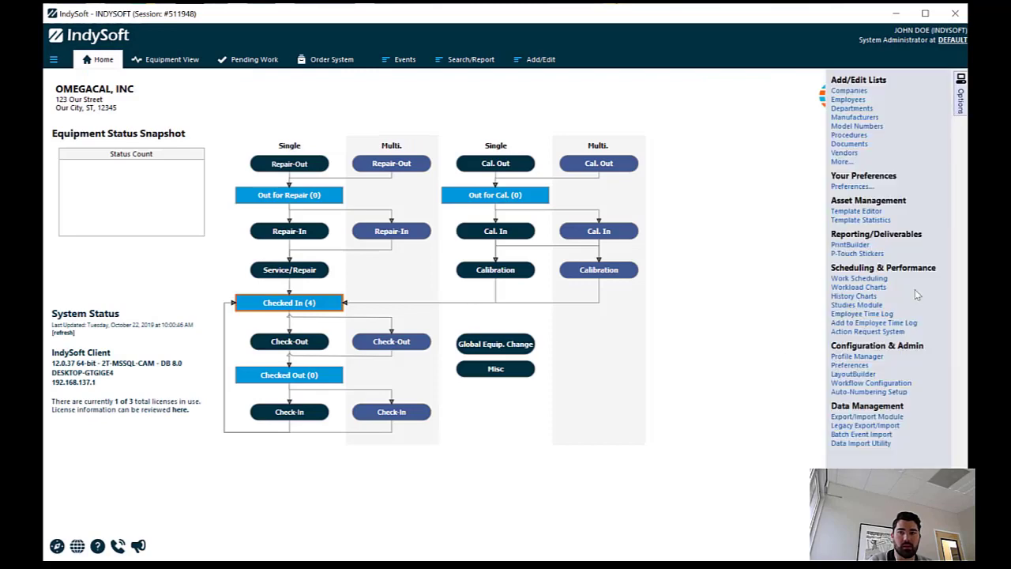
{"action": "left_click", "coordinate": [893, 384]}
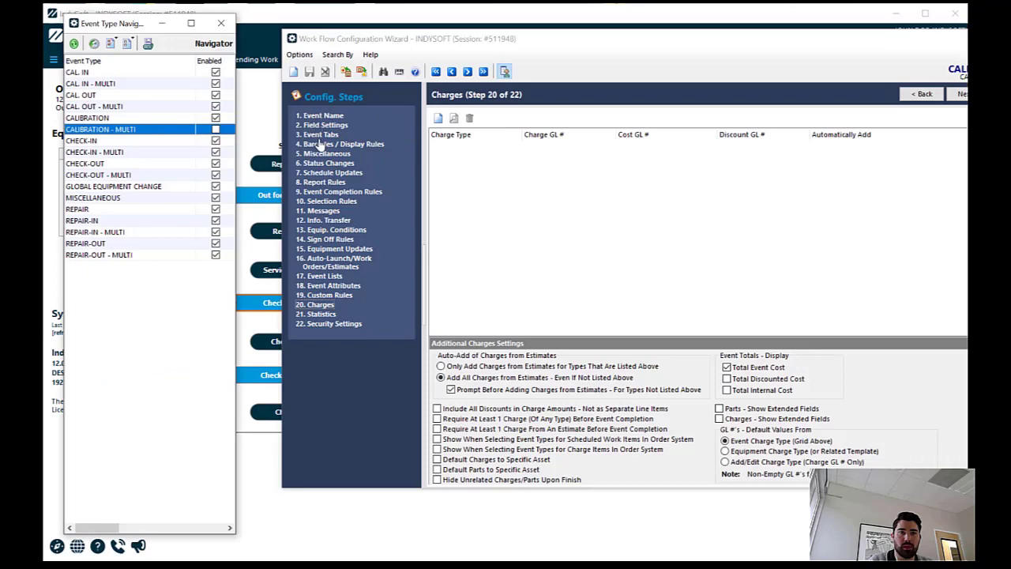
{"action": "left_click", "coordinate": [323, 155]}
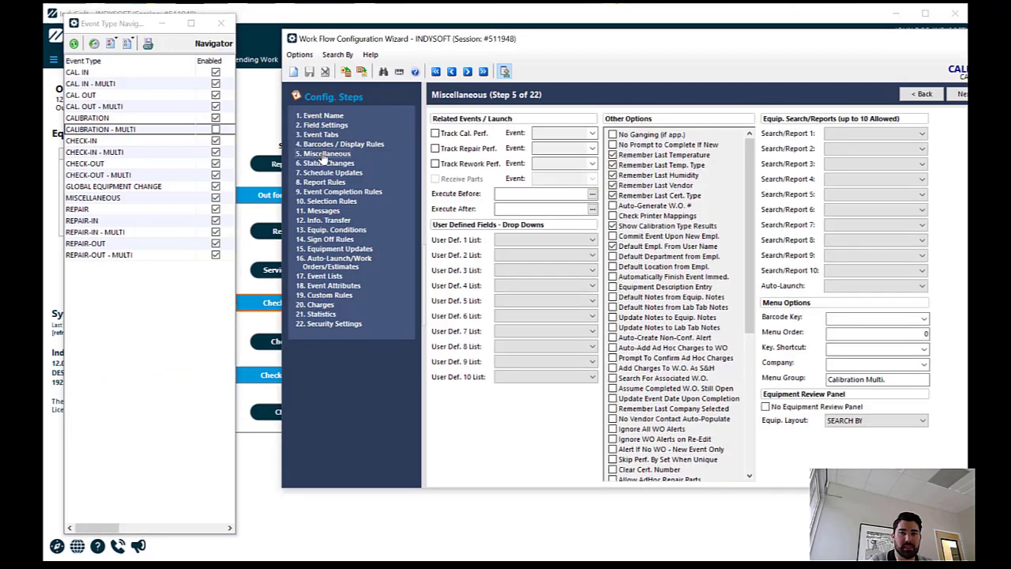
{"action": "double_click", "coordinate": [715, 33]}
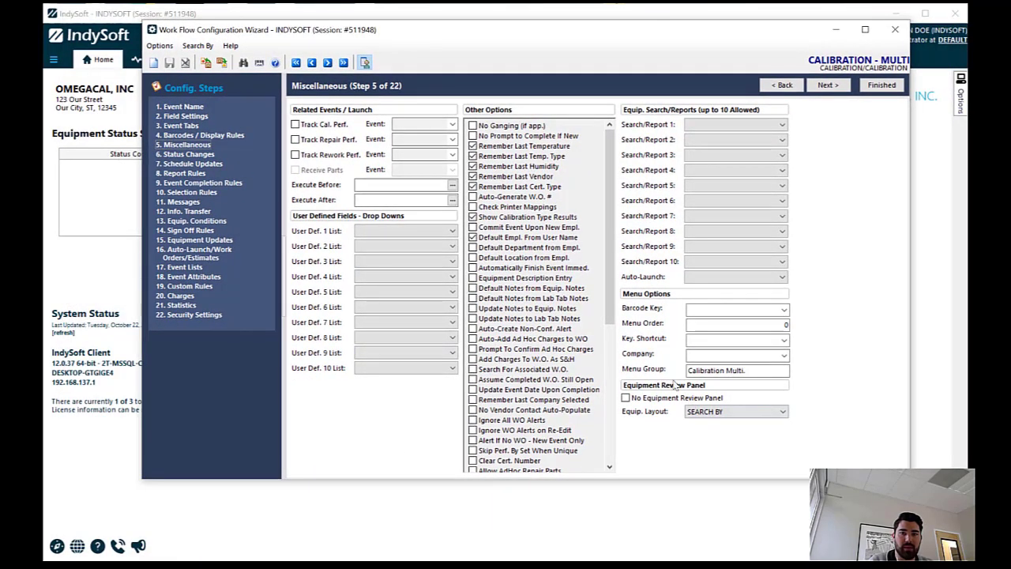
{"action": "left_click_drag", "start_coordinate": [752, 372], "coordinate": [677, 370]}
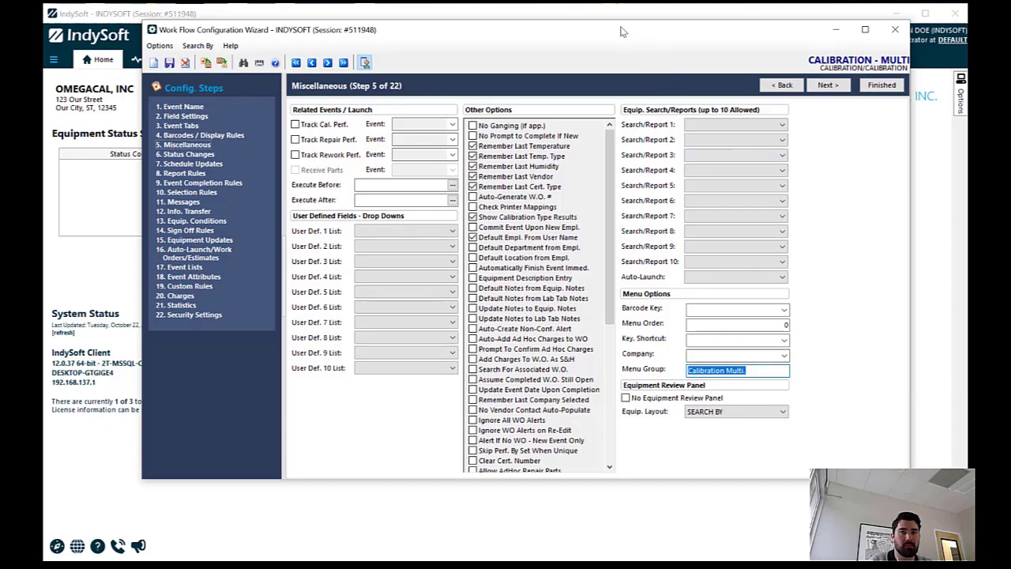
{"action": "left_click_drag", "start_coordinate": [624, 32], "coordinate": [537, 288]}
Step: Inspect how the multi-item events are grouped among the available events
{"action": "left_click", "coordinate": [403, 63]}
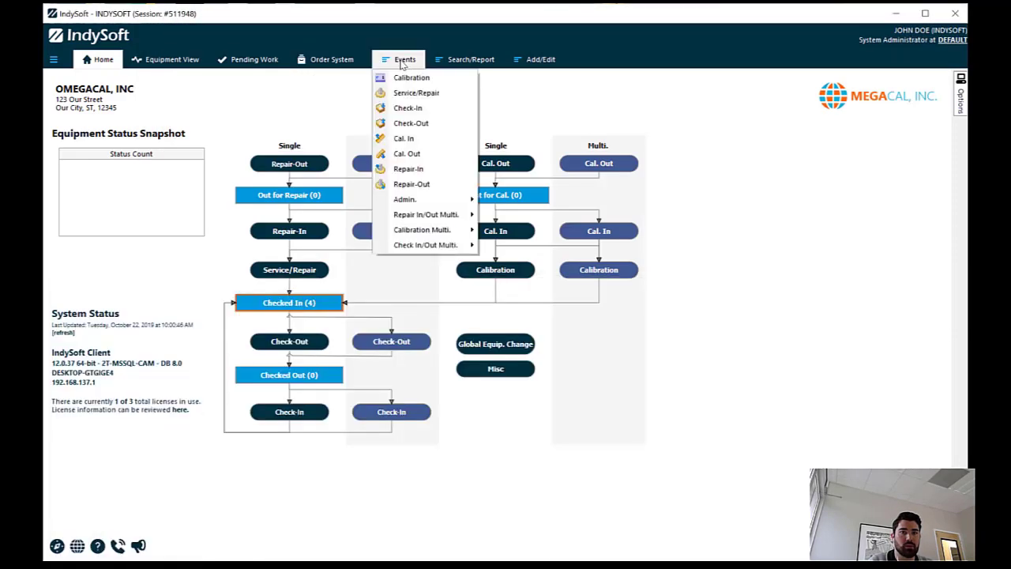
{"action": "mouse_move", "coordinate": [407, 215]}
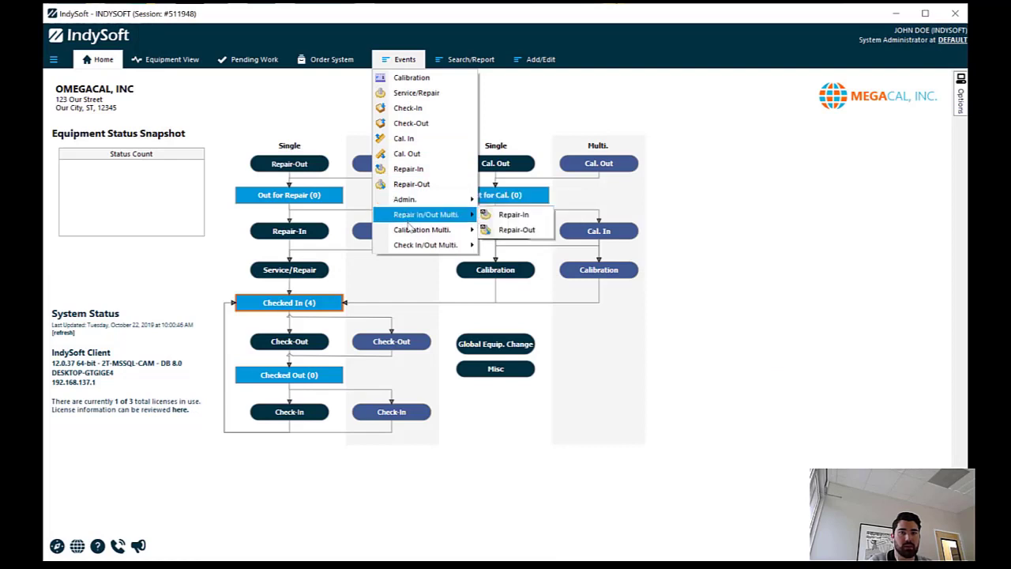